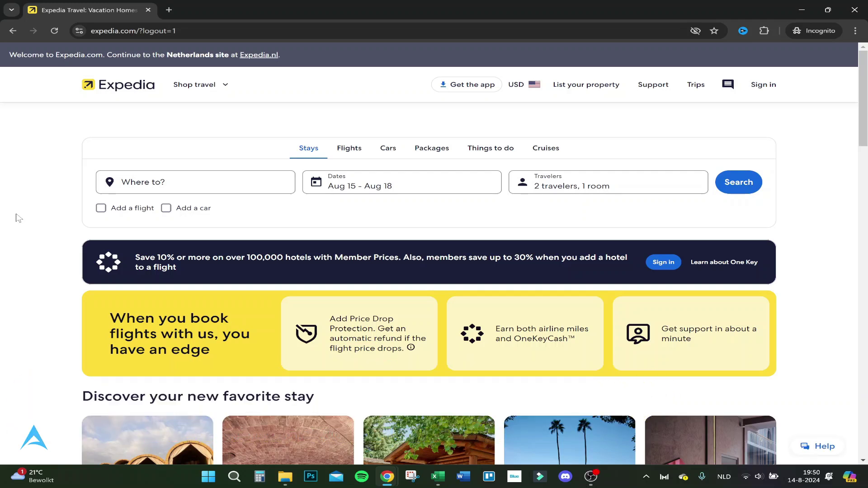
- Sign in to a free One Key account from the header's Sign in menu
click(764, 85)
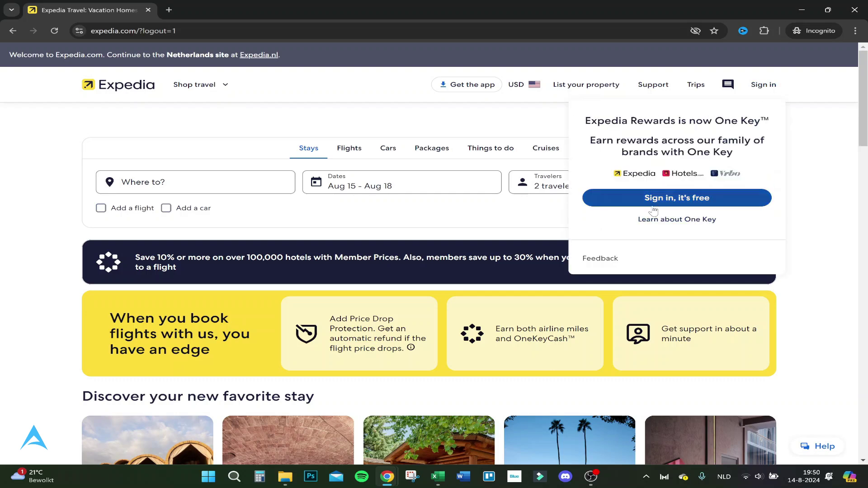
click(653, 199)
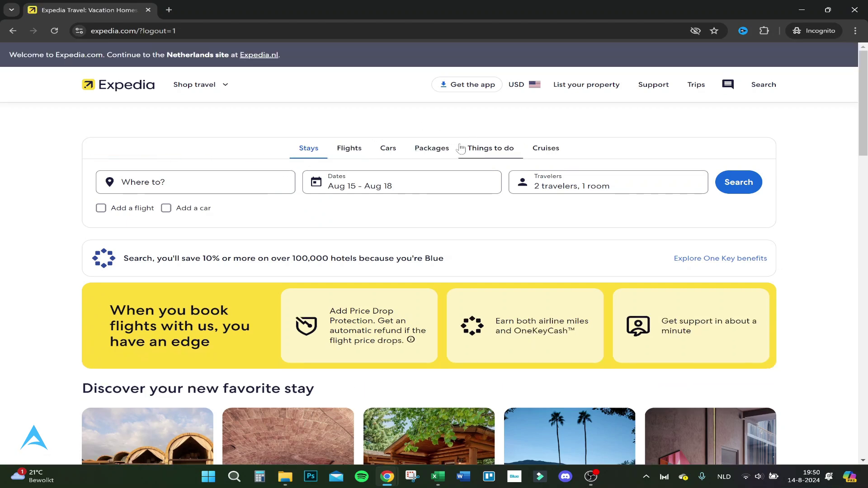
- Switch to the Flights search, check the Economy cabin, and keep the trip Roundtrip
click(362, 153)
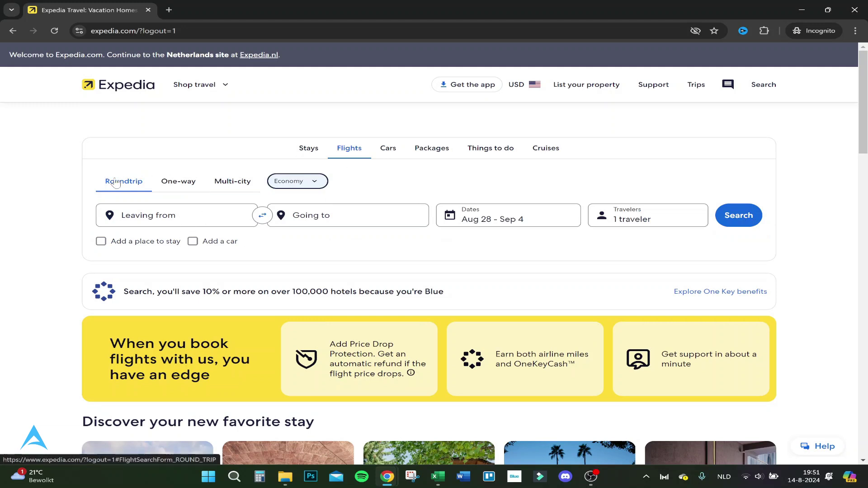
click(304, 182)
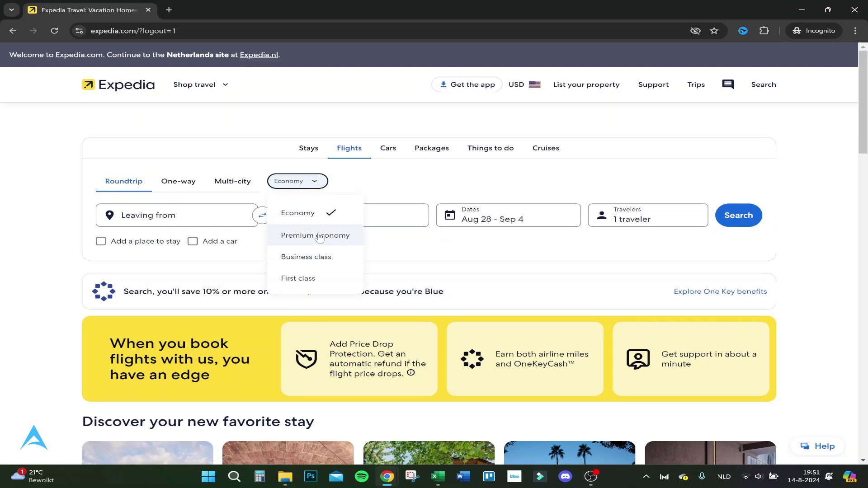
click(178, 181)
click(121, 181)
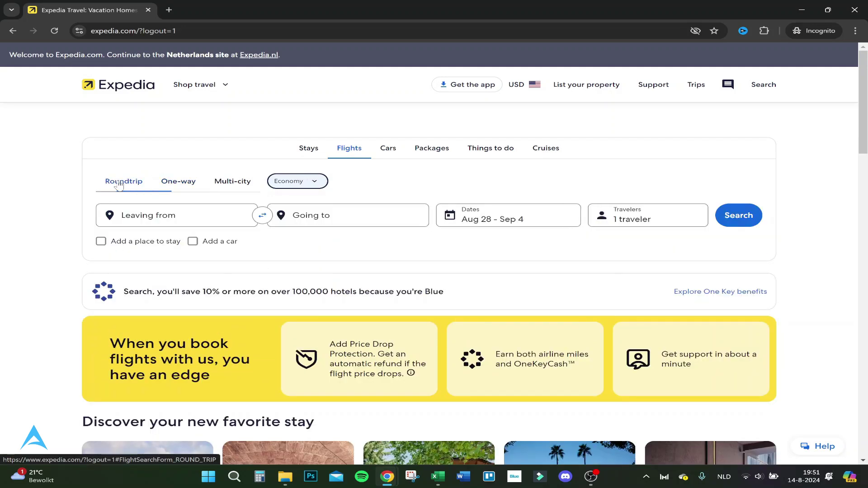
- Set Leaving from to Amsterdam Schiphol and Going to to Rome (ROM - All Airports)
click(148, 215)
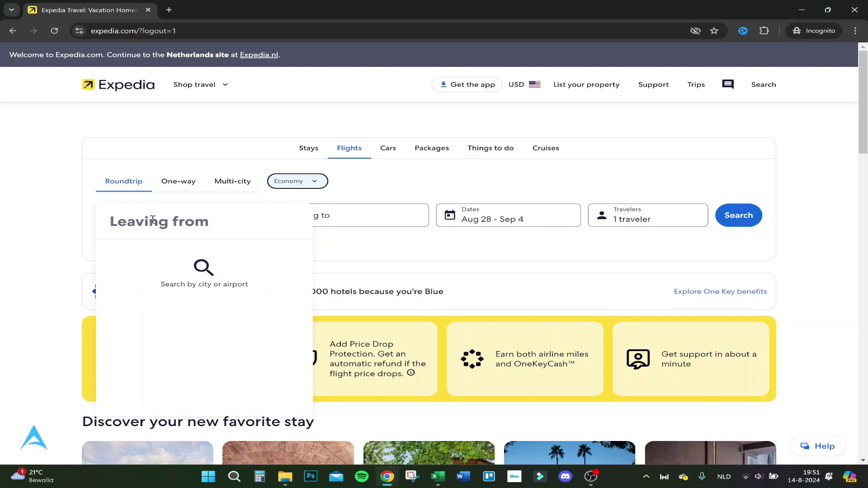
text(amsterdam)
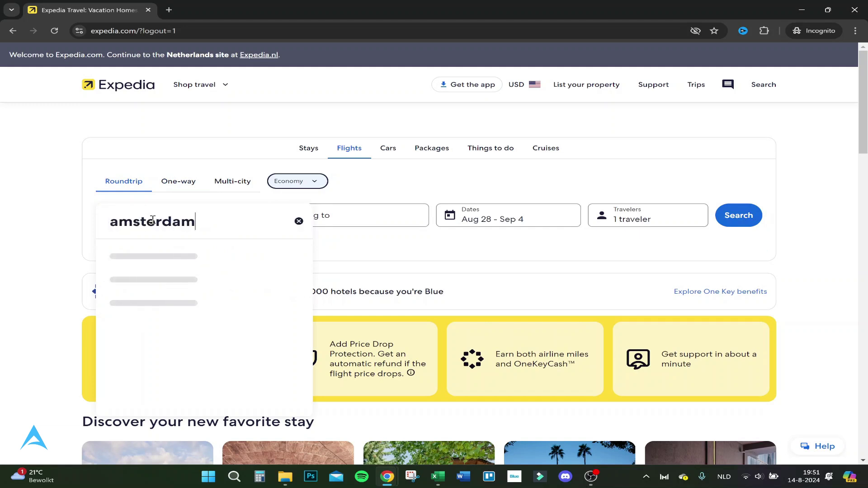
click(154, 266)
click(358, 215)
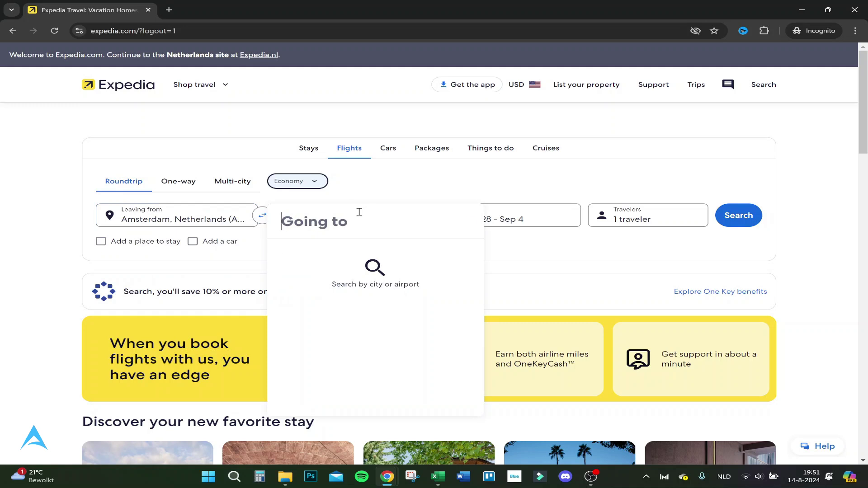
text(rome)
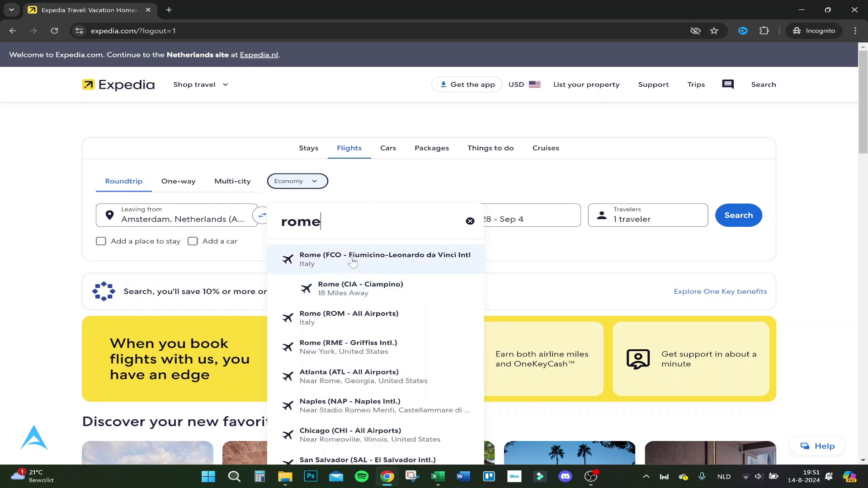
click(356, 319)
- Pick Aug 30 as departure and Sep 3 as return in the calendar, then confirm
click(485, 222)
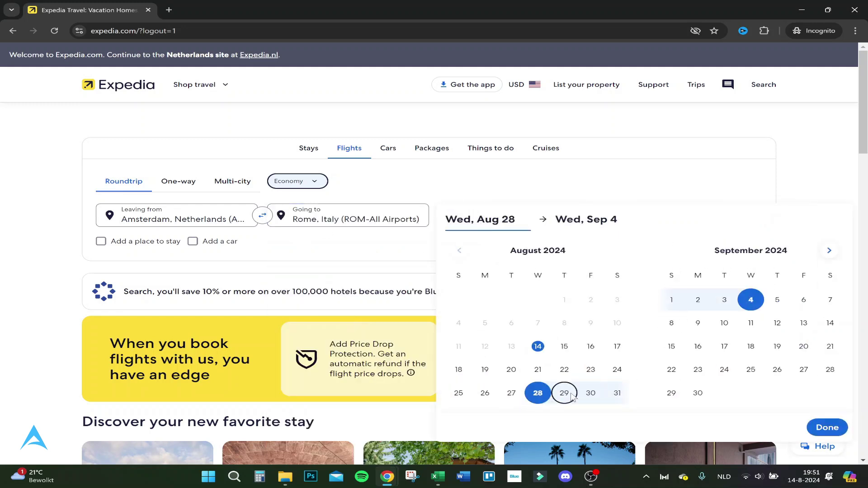
click(537, 393)
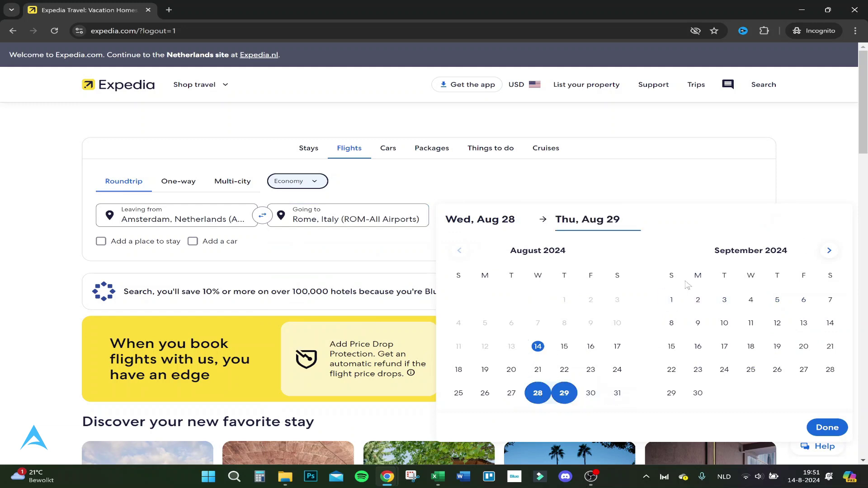
click(591, 393)
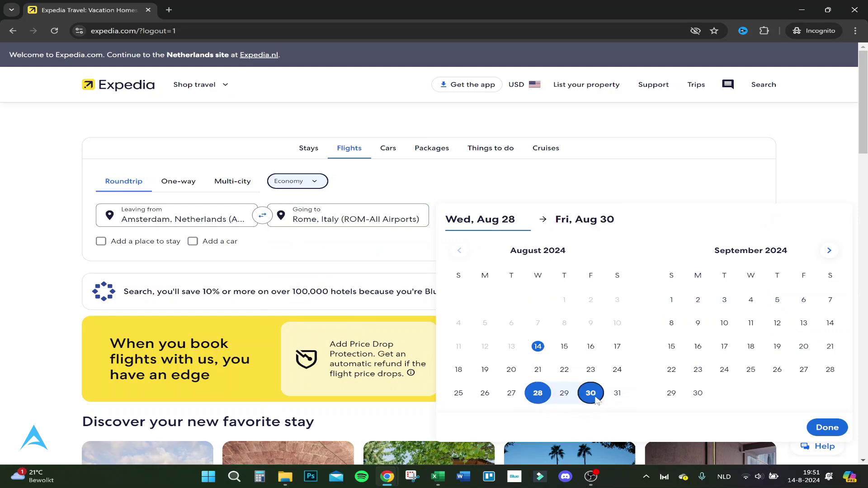
click(590, 393)
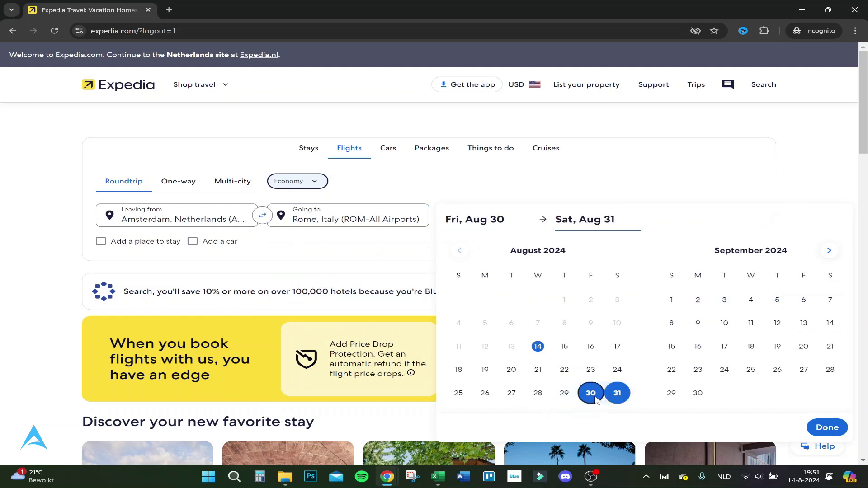
click(723, 299)
click(591, 392)
click(724, 300)
click(827, 427)
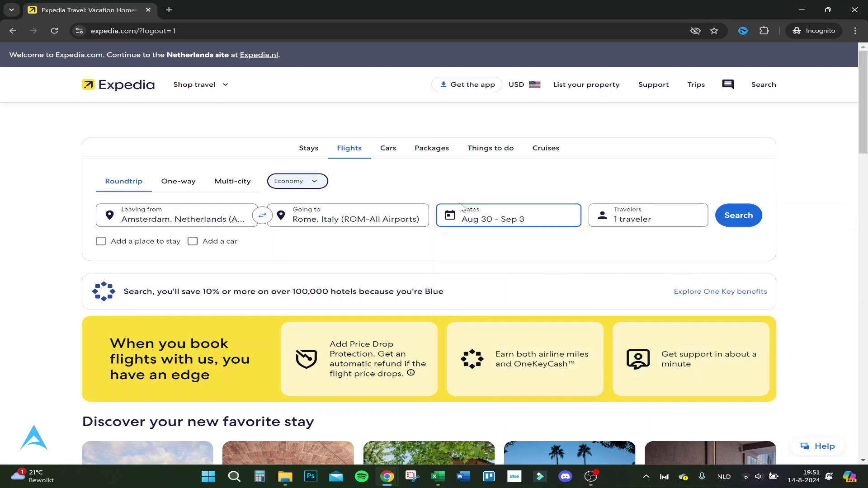
- Run the Amsterdam–Rome flight search and browse the recommended results
click(733, 216)
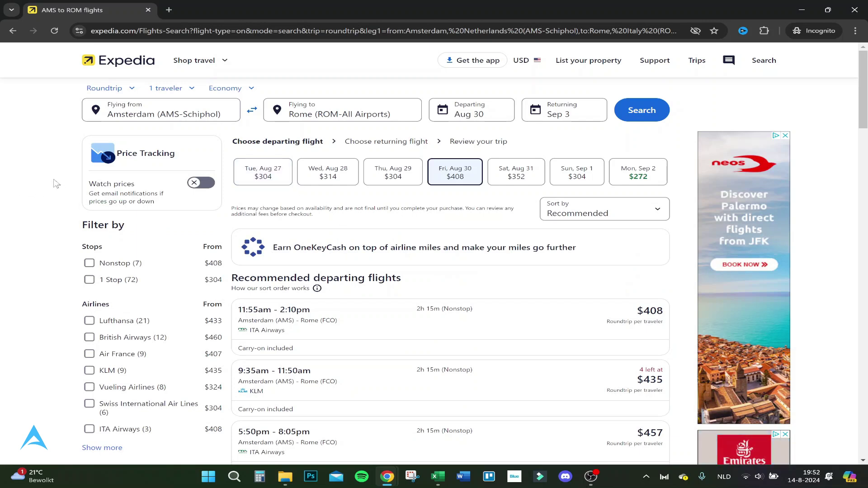
scroll(50, 160, down, 1)
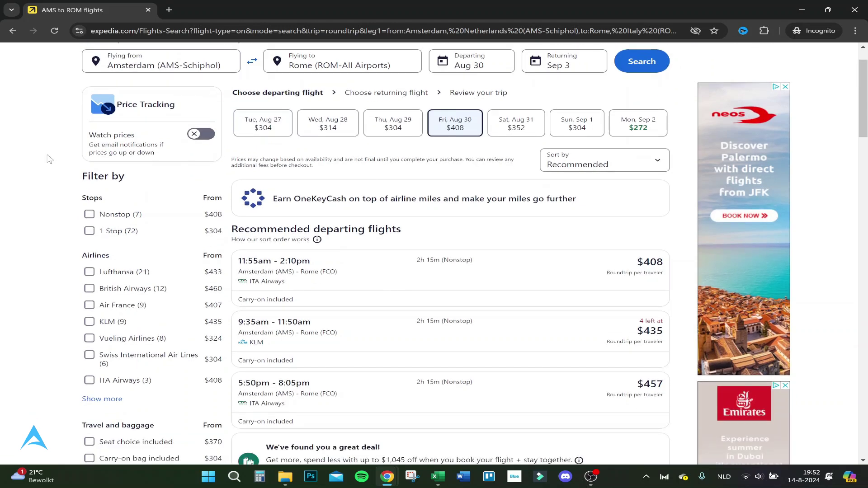
scroll(50, 158, up, 1)
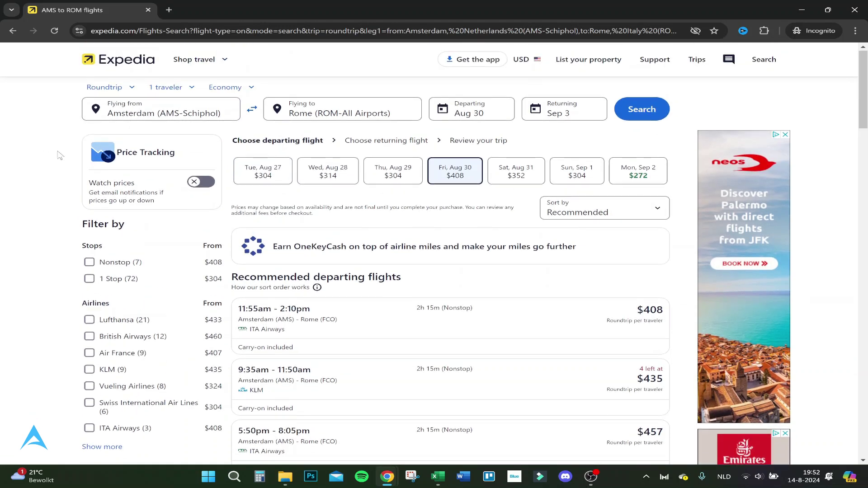
scroll(63, 158, down, 1)
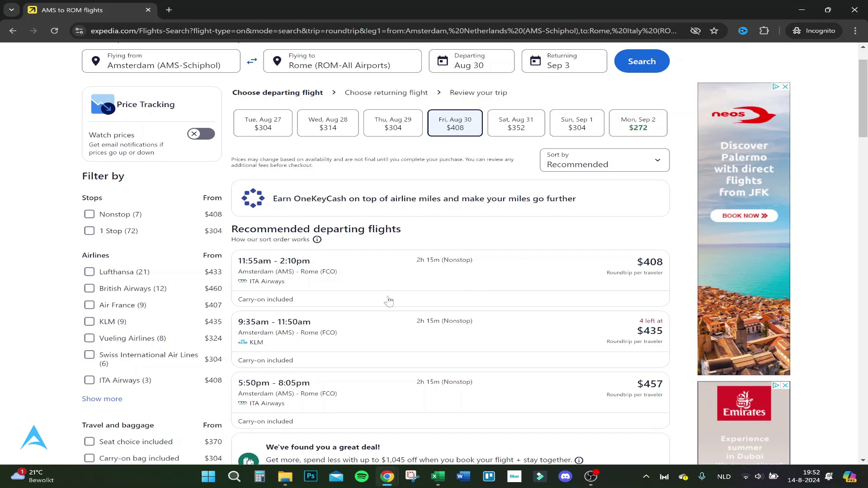
scroll(349, 289, down, 1)
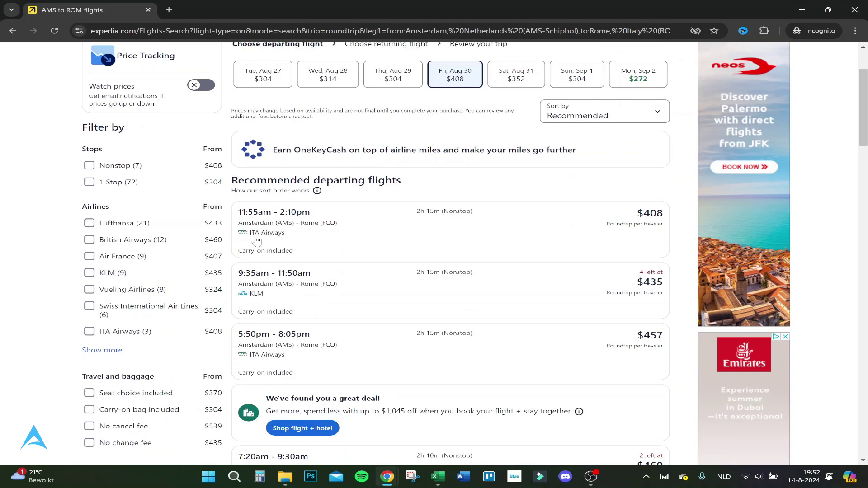
scroll(301, 360, down, 1)
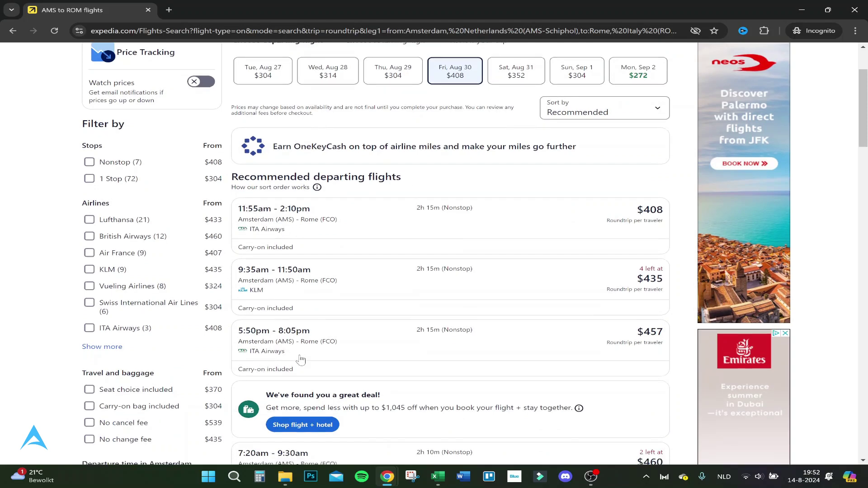
scroll(316, 298, down, 5)
scroll(287, 295, down, 5)
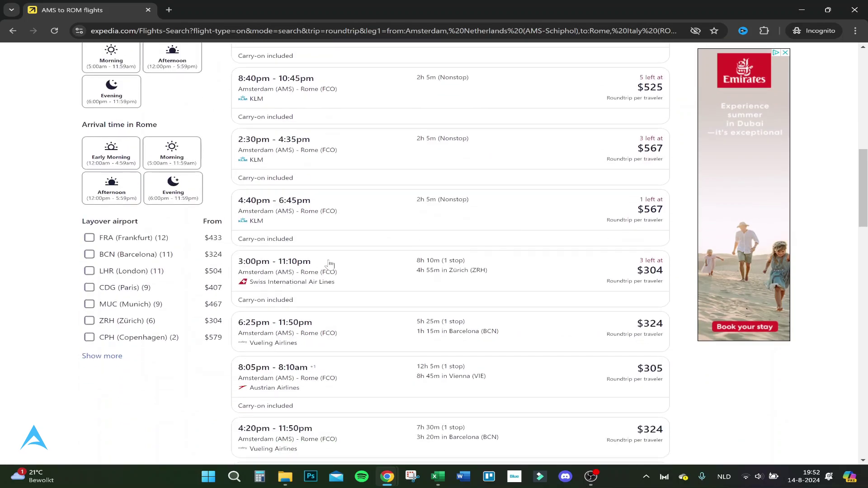
scroll(318, 280, up, 15)
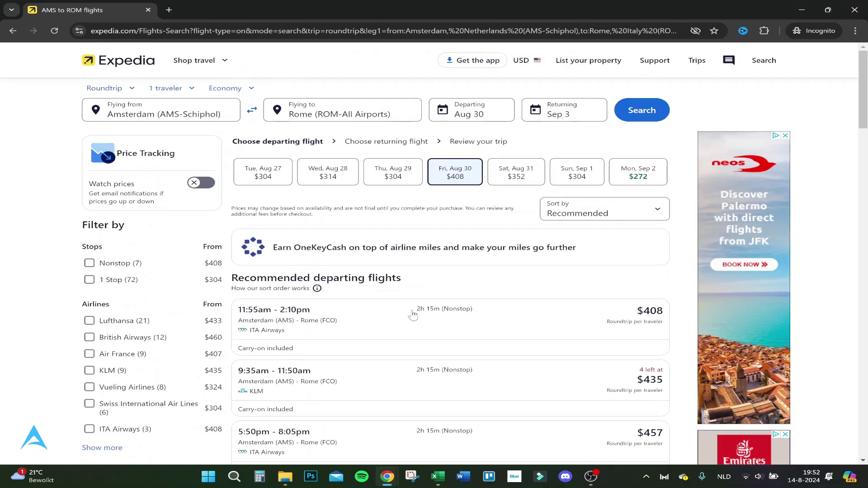
scroll(443, 333, down, 14)
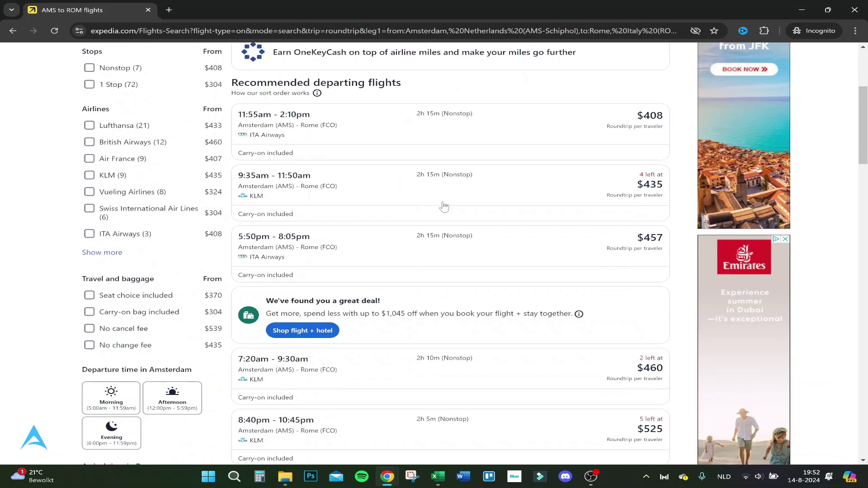
scroll(447, 190, down, 4)
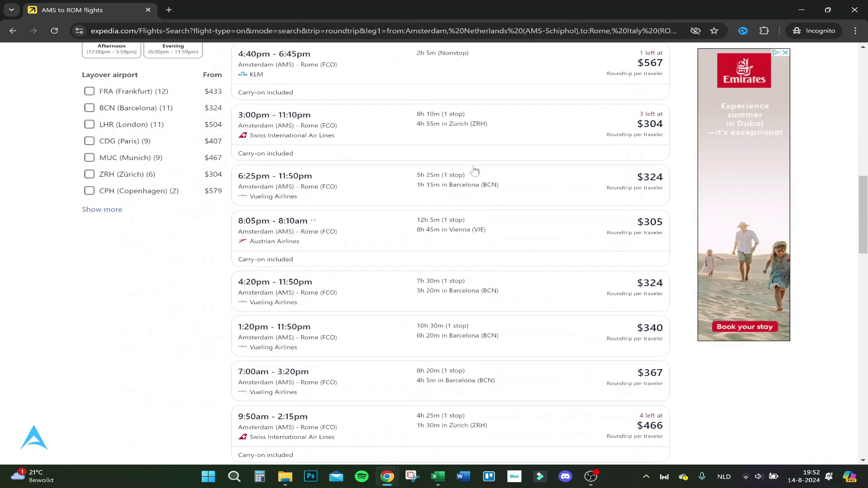
scroll(452, 135, up, 8)
scroll(501, 178, up, 4)
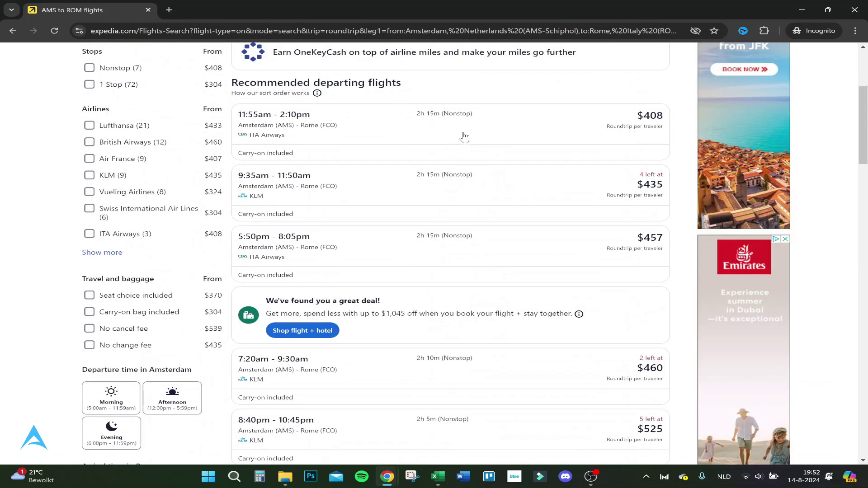
scroll(452, 70, up, 4)
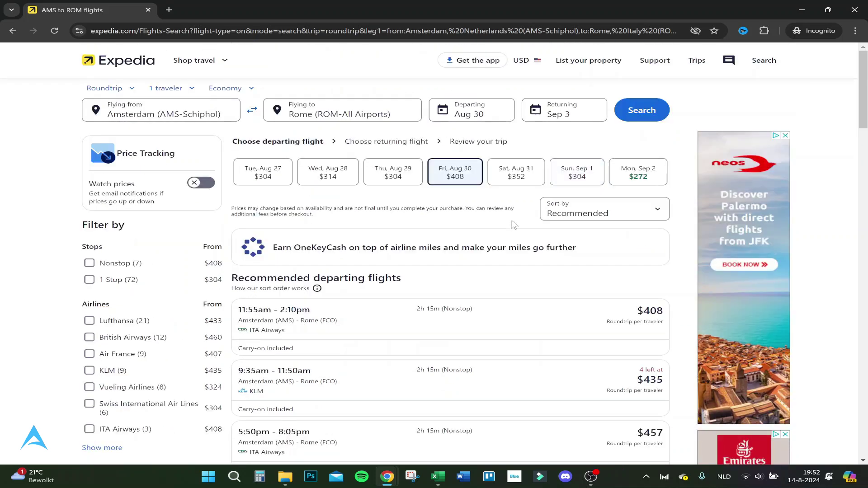
scroll(575, 246, down, 1)
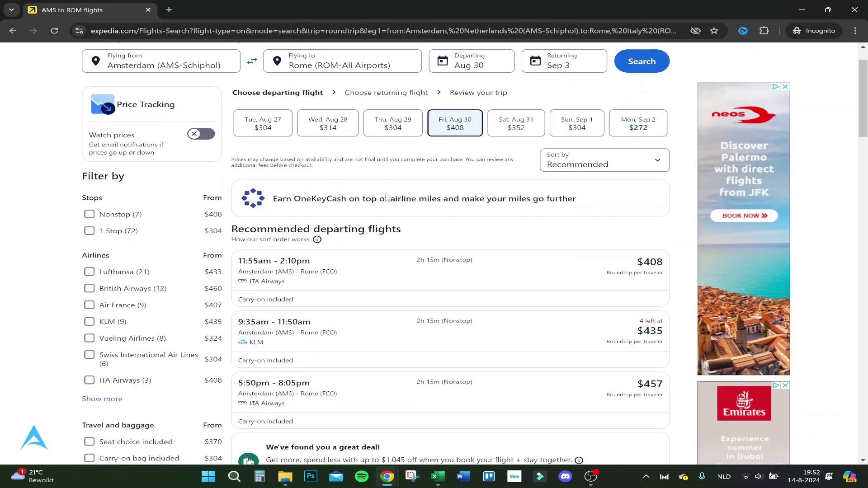
- Switch the results to depart Thu, Aug 29 using the date card above the list
click(411, 130)
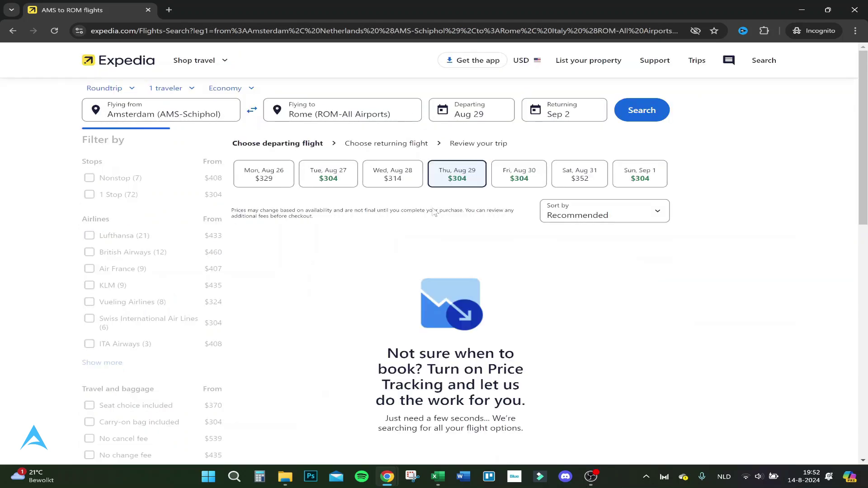
scroll(445, 194, down, 4)
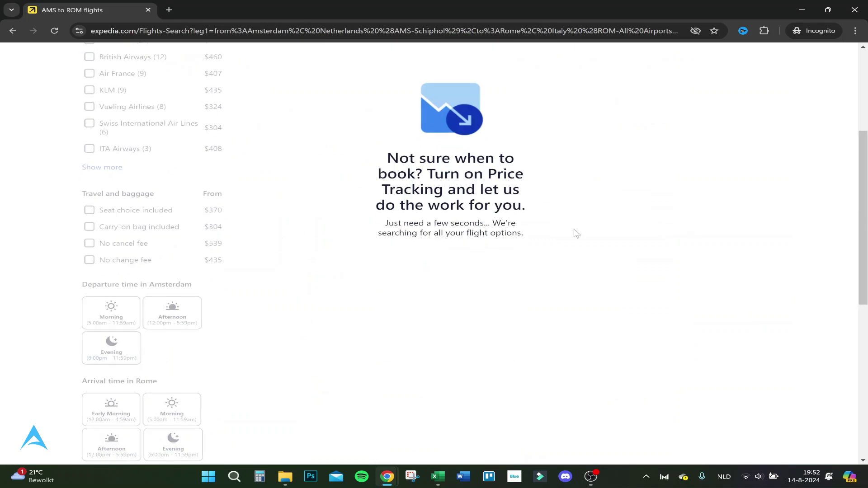
scroll(74, 234, up, 5)
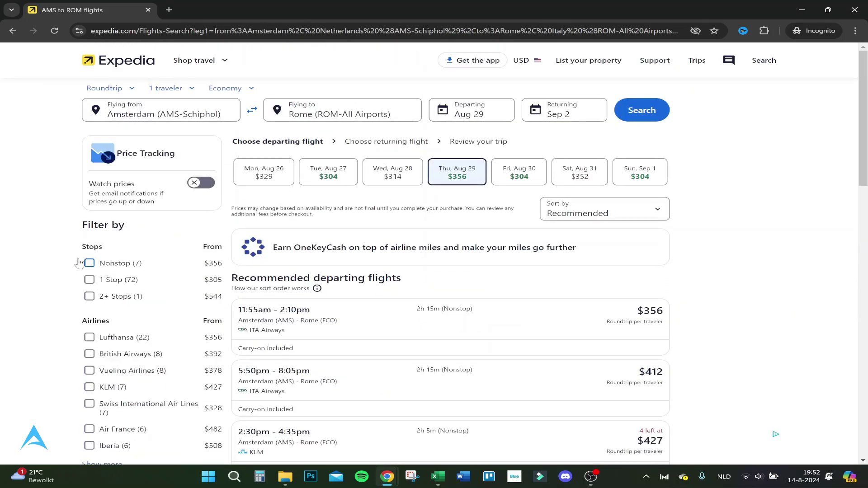
scroll(89, 255, down, 2)
scroll(88, 255, down, 3)
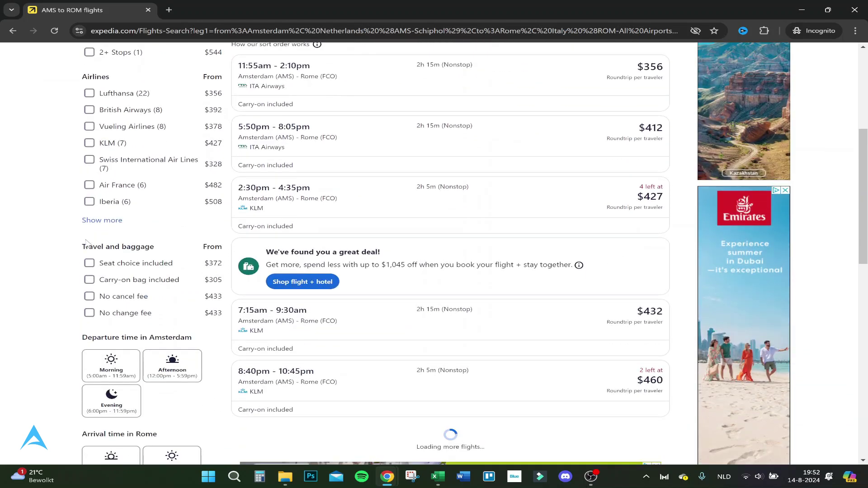
scroll(55, 282, down, 2)
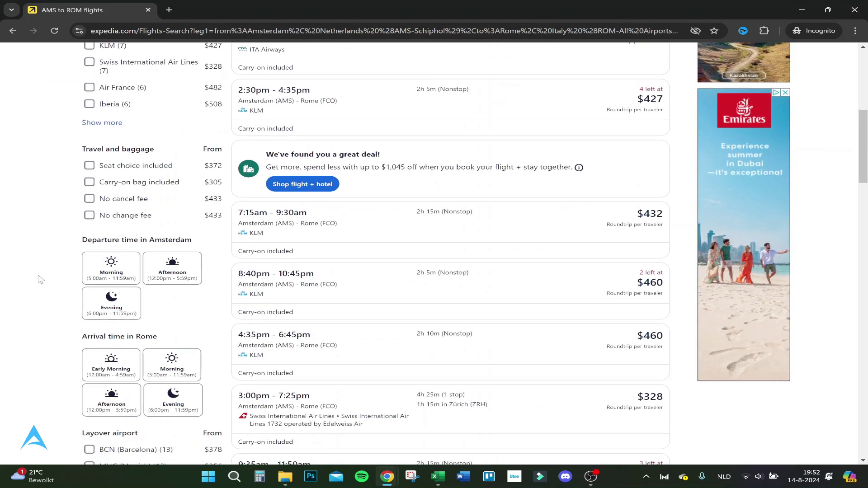
scroll(54, 264, down, 2)
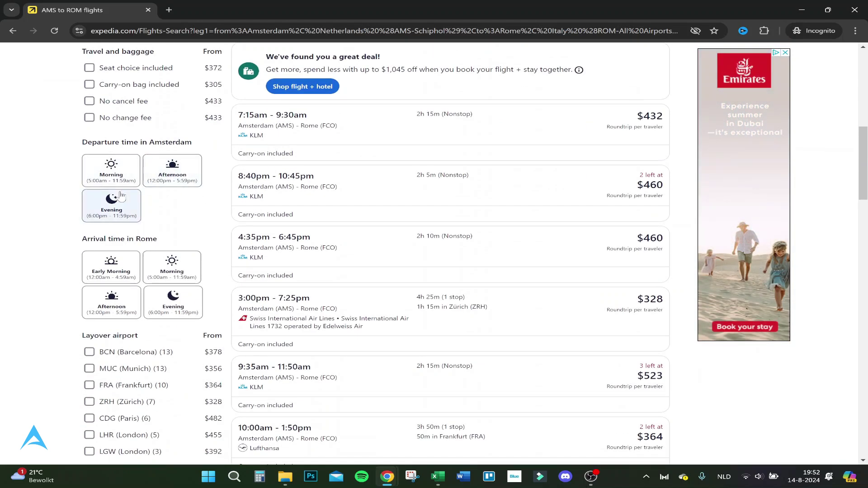
scroll(39, 313, down, 3)
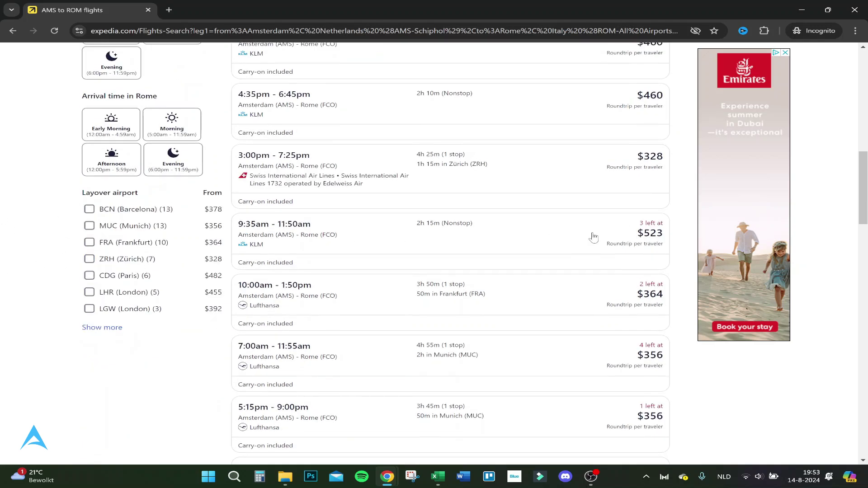
scroll(556, 234, up, 11)
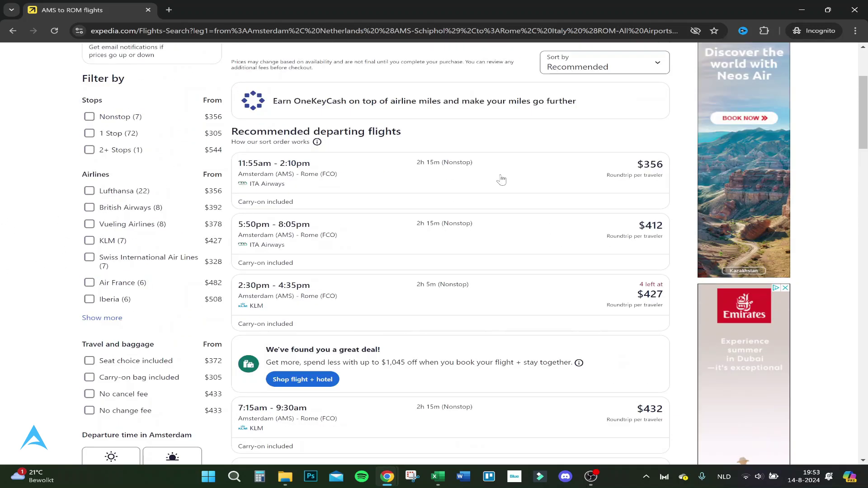
- Open the 11:55am ITA Airways fares, check Price Drop Protection, and select $356 Economy Light
click(501, 180)
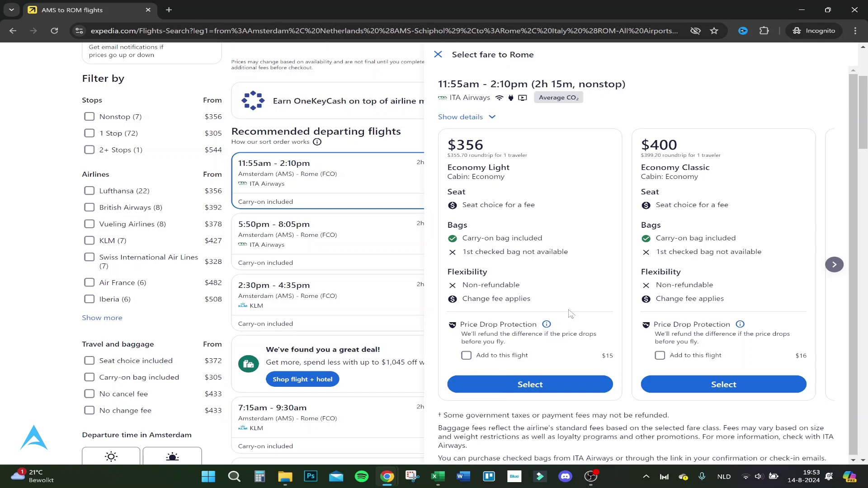
click(546, 325)
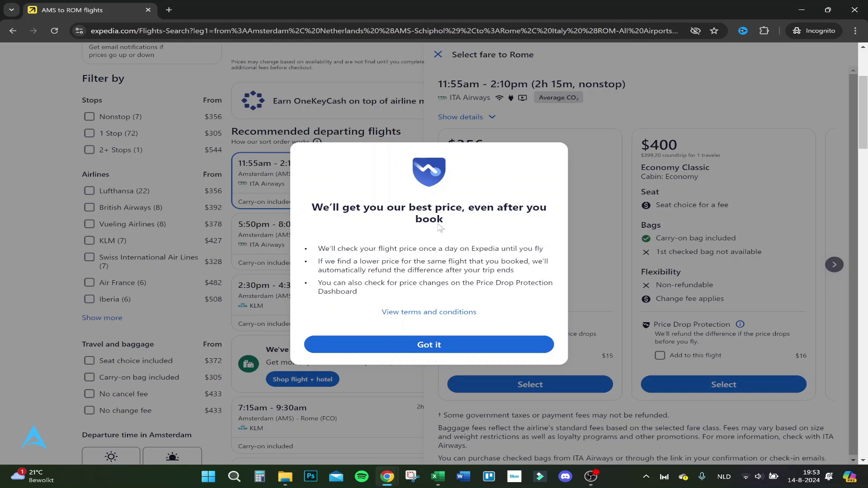
click(415, 346)
click(520, 385)
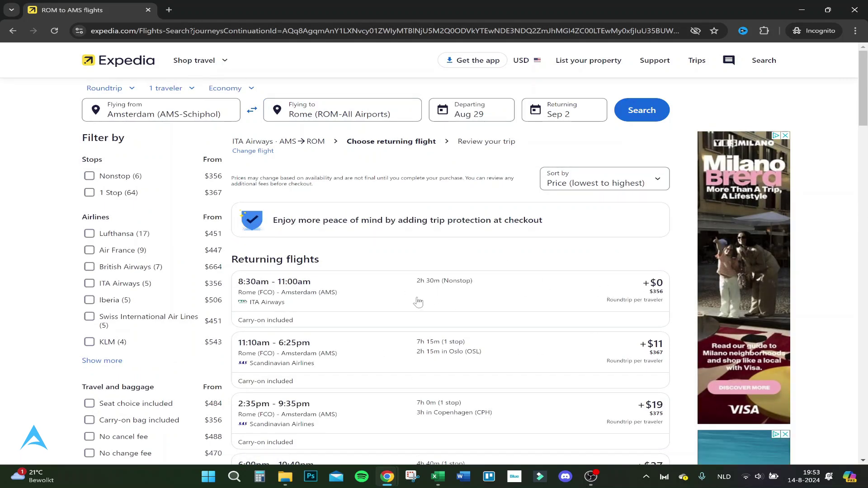
- Select Economy Light on the 8:30am ITA Airways return and decline the flight+hotel offer
click(466, 301)
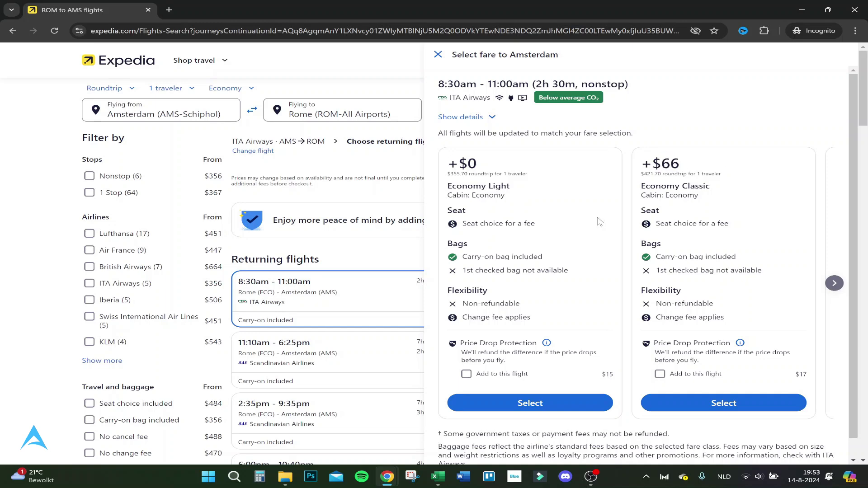
click(529, 409)
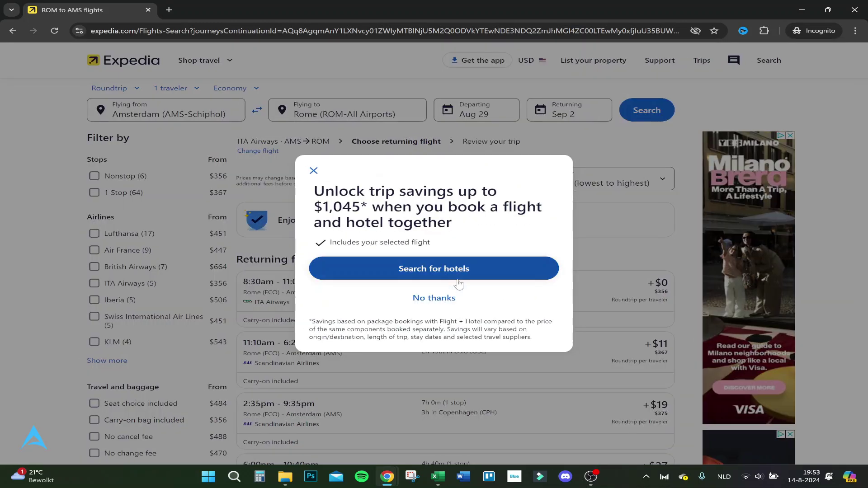
click(421, 298)
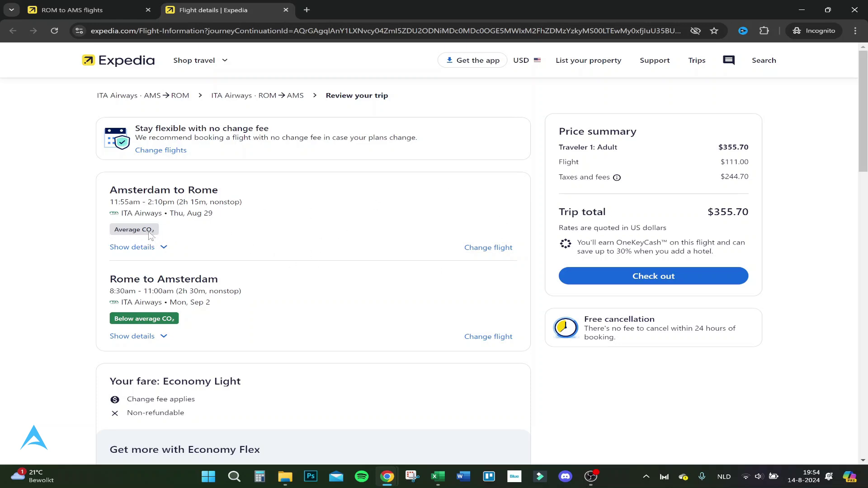
- Review the trip page, highlighting the flight, tax and OneKeyCash figures in Price summary
scroll(181, 323, down, 5)
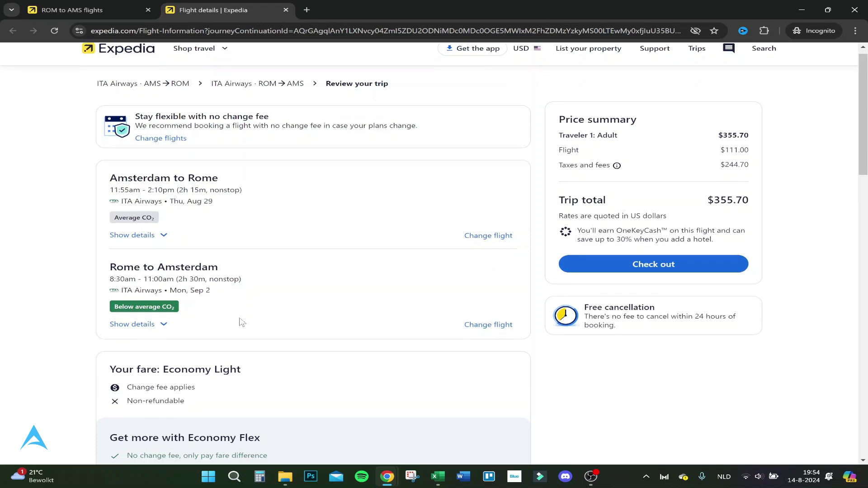
scroll(251, 207, down, 7)
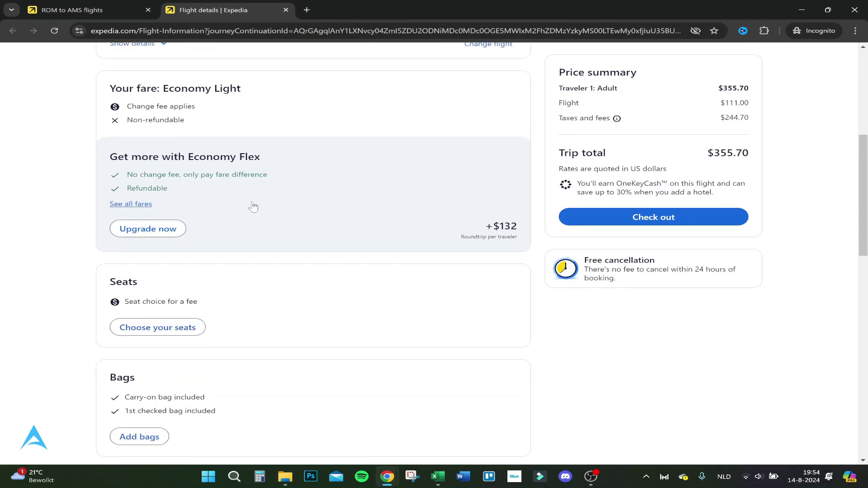
scroll(271, 208, up, 8)
scroll(286, 206, up, 5)
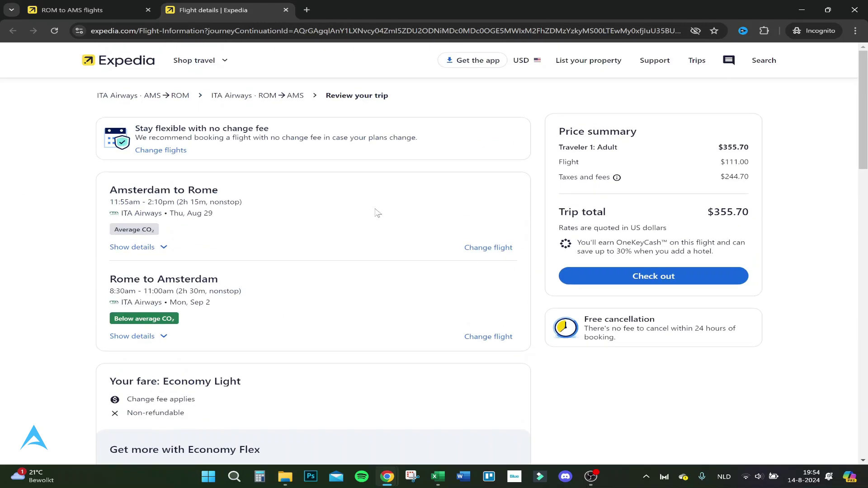
scroll(374, 209, down, 9)
scroll(374, 213, up, 9)
drag(568, 165, 843, 164)
click(788, 171)
drag(582, 245, 663, 245)
click(668, 246)
- Highlight the $355.70 trip total, then begin checkout
drag(694, 214, 771, 211)
click(722, 216)
drag(708, 213, 740, 219)
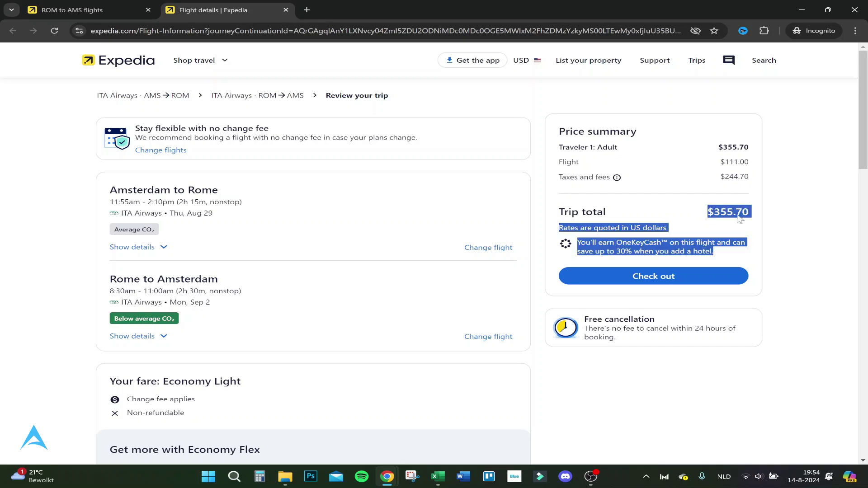
click(740, 219)
click(673, 284)
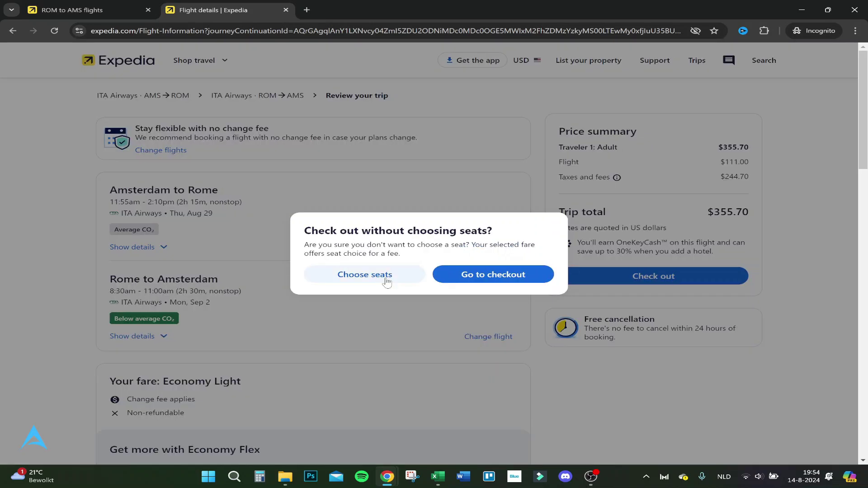
- View seat maps for both flights without picking seats, then go to checkout without adding bags
click(343, 282)
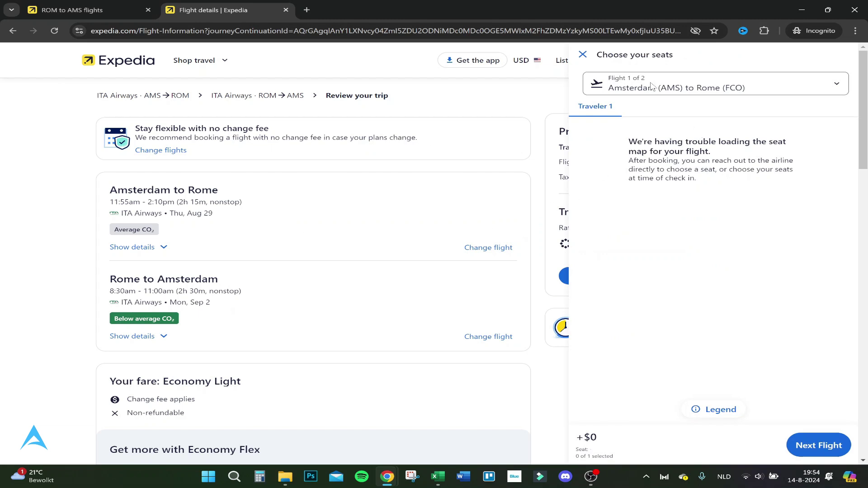
click(834, 455)
click(829, 457)
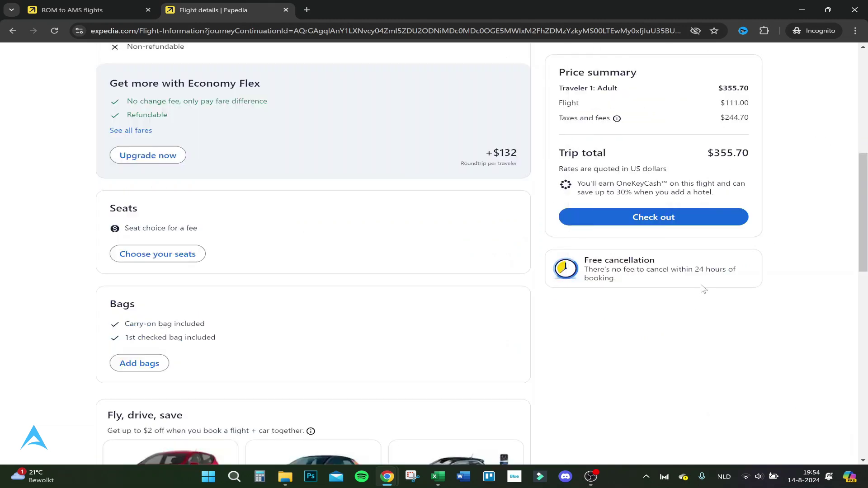
click(658, 218)
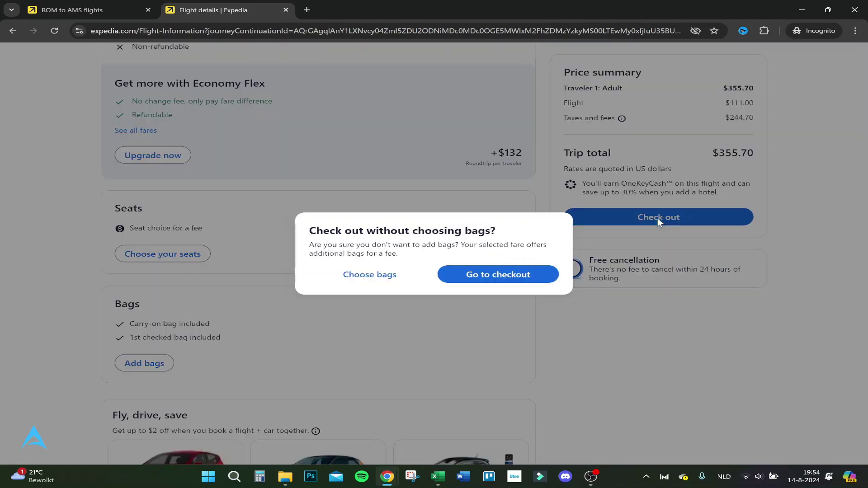
click(481, 279)
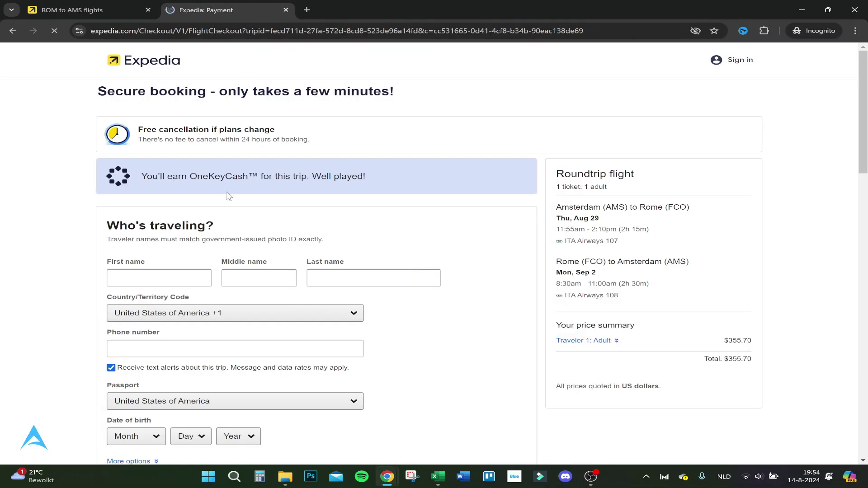
- Scroll down through the Who's traveling and Debit/Credit Card payment sections of checkout
scroll(306, 257, down, 1)
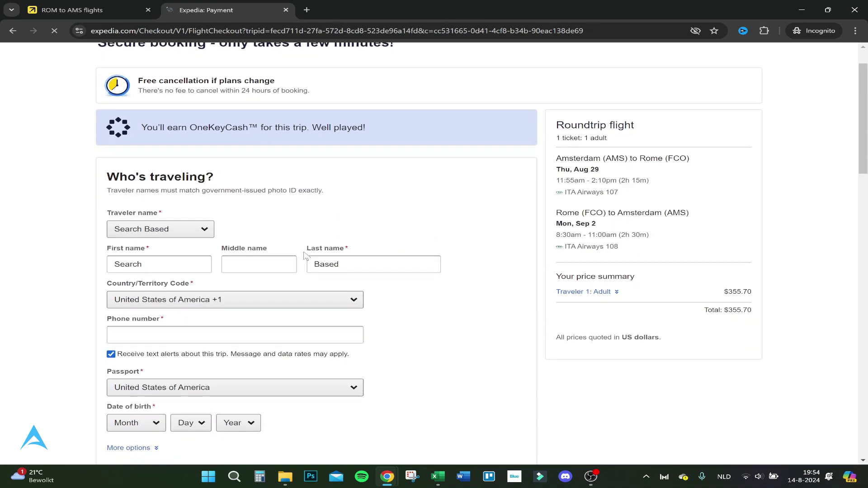
scroll(306, 256, down, 1)
scroll(327, 215, down, 3)
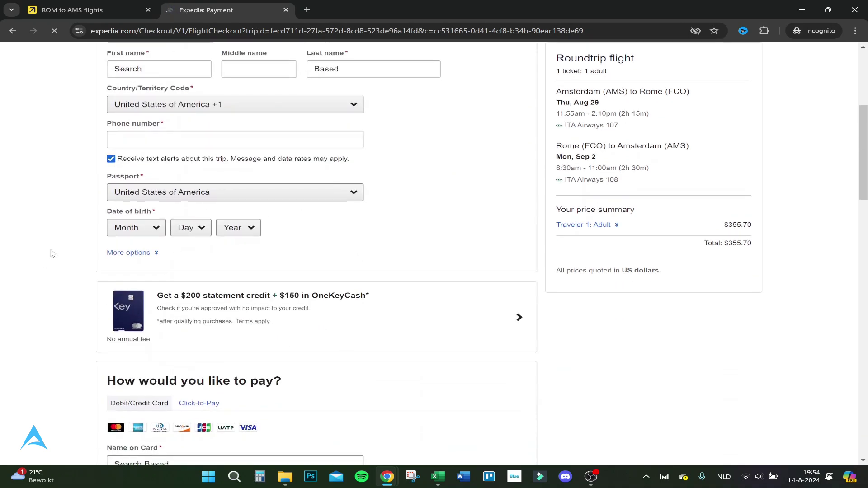
scroll(52, 251, down, 3)
scroll(51, 247, down, 1)
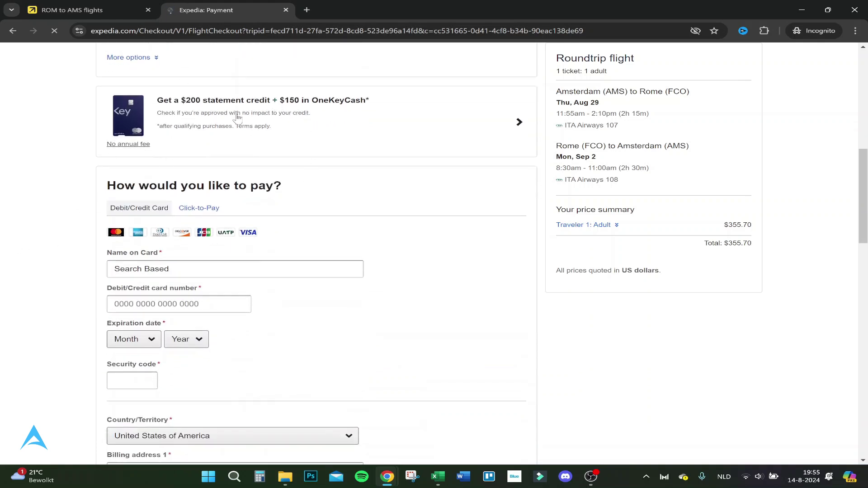
scroll(8, 183, down, 2)
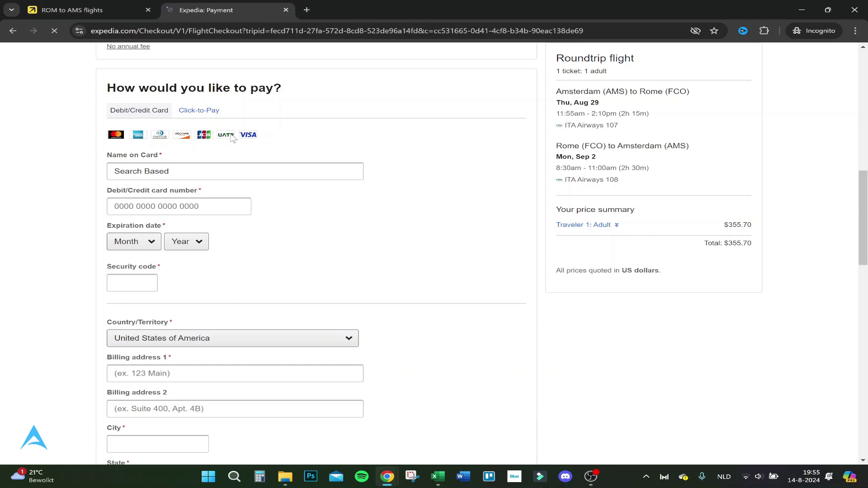
scroll(266, 170, down, 12)
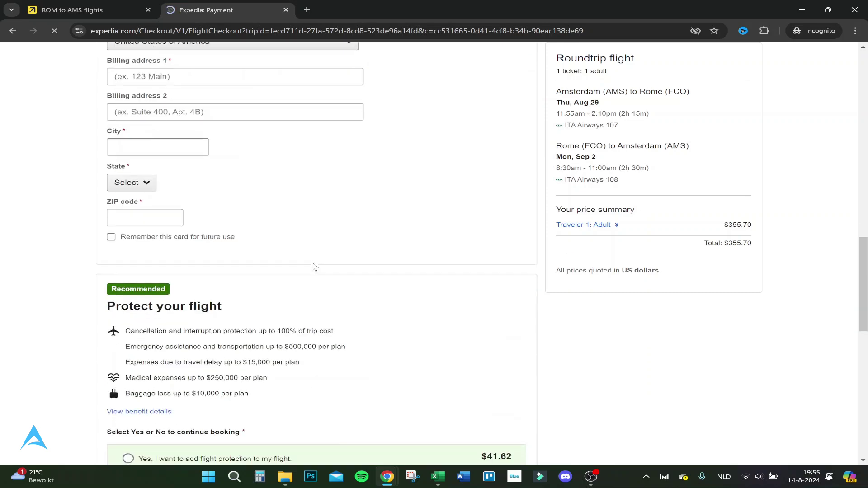
scroll(289, 240, up, 2)
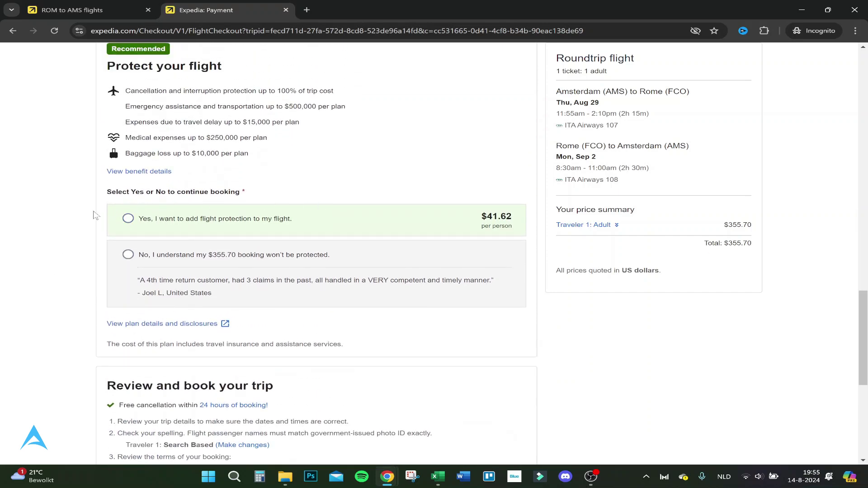
scroll(177, 276, down, 3)
scroll(112, 99, up, 1)
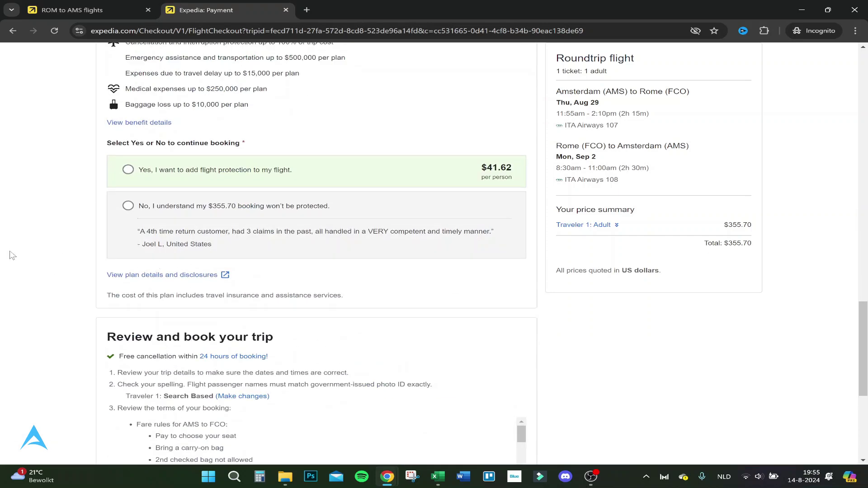
scroll(35, 249, down, 5)
scroll(323, 214, down, 5)
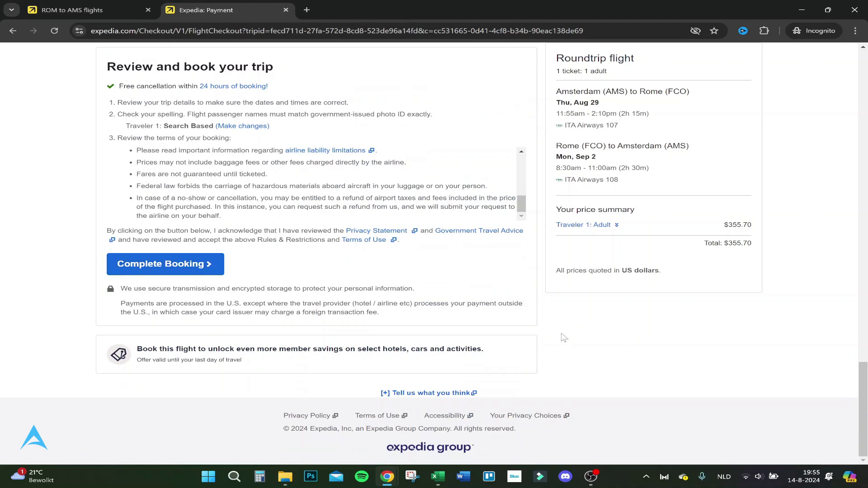
scroll(564, 338, up, 20)
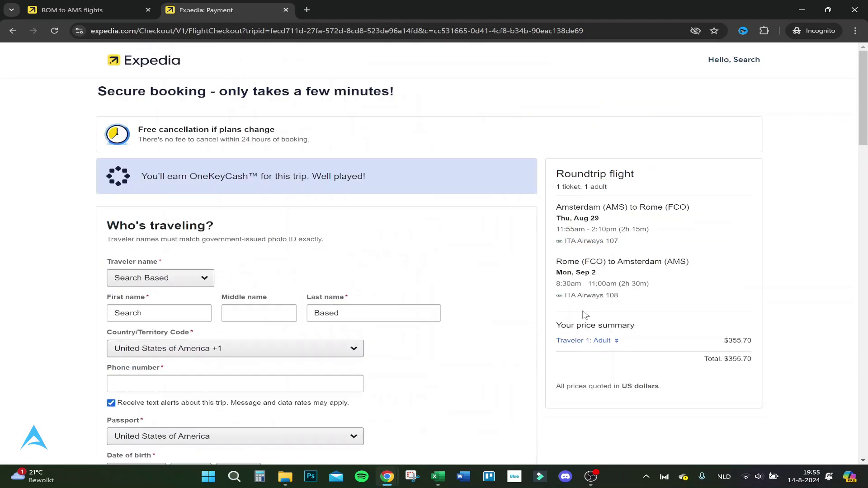